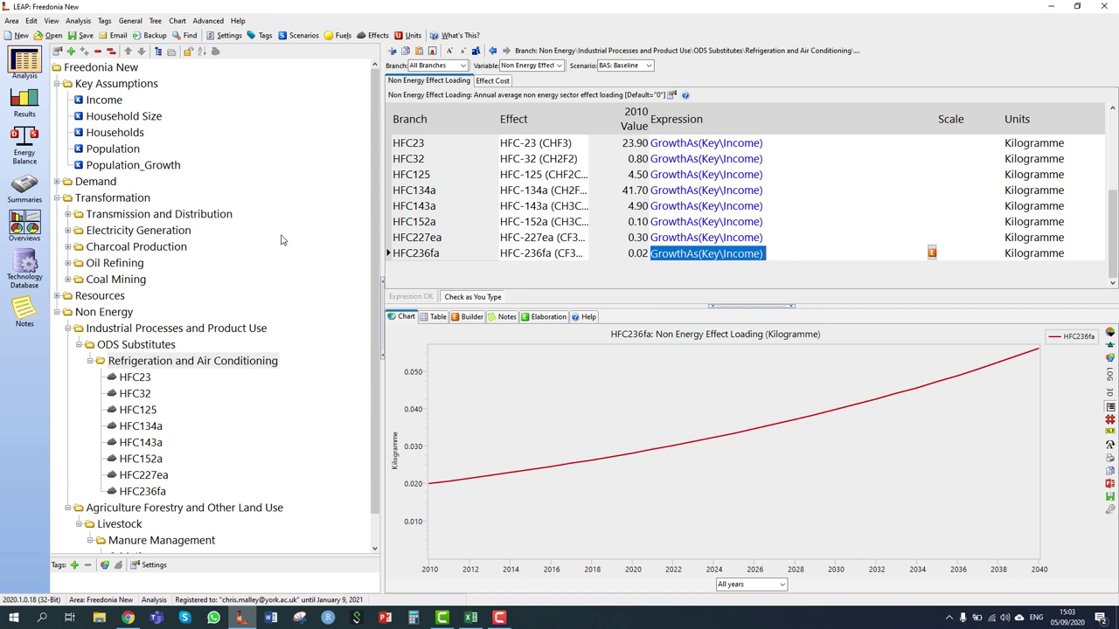
Scroll down past the HFC branches under Refrigeration and Air Conditioning.
{"action": "scroll", "coordinate": [229, 293], "scroll_direction": "down", "scroll_amount": 2}
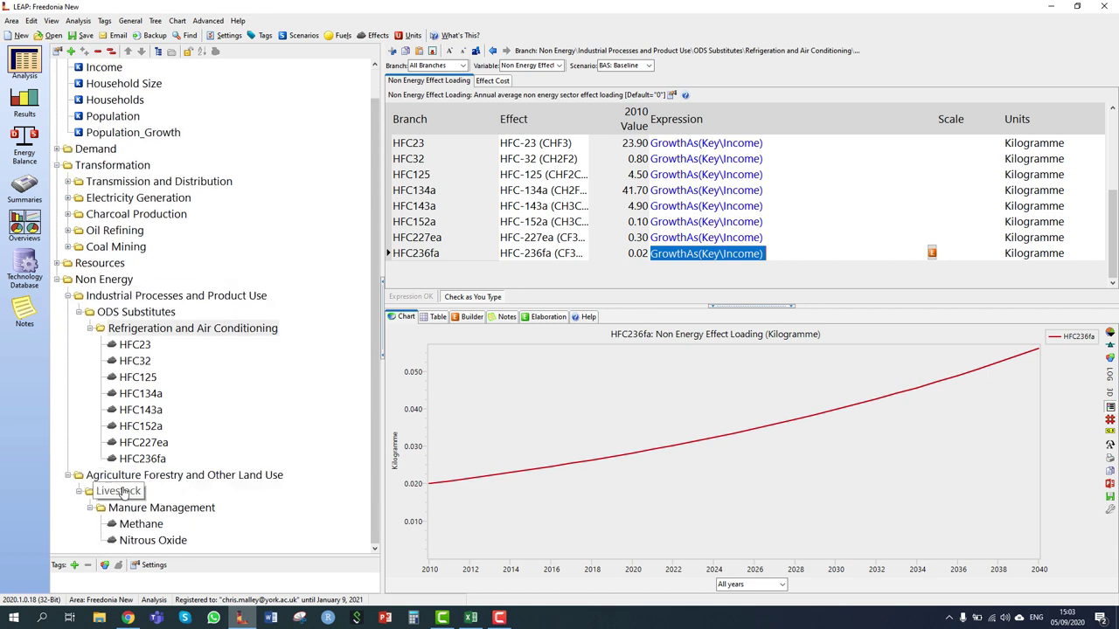
Set the Livestock head count expression to GrowthAs(Key\Population) and save the model.
{"action": "left_click", "coordinate": [120, 491]}
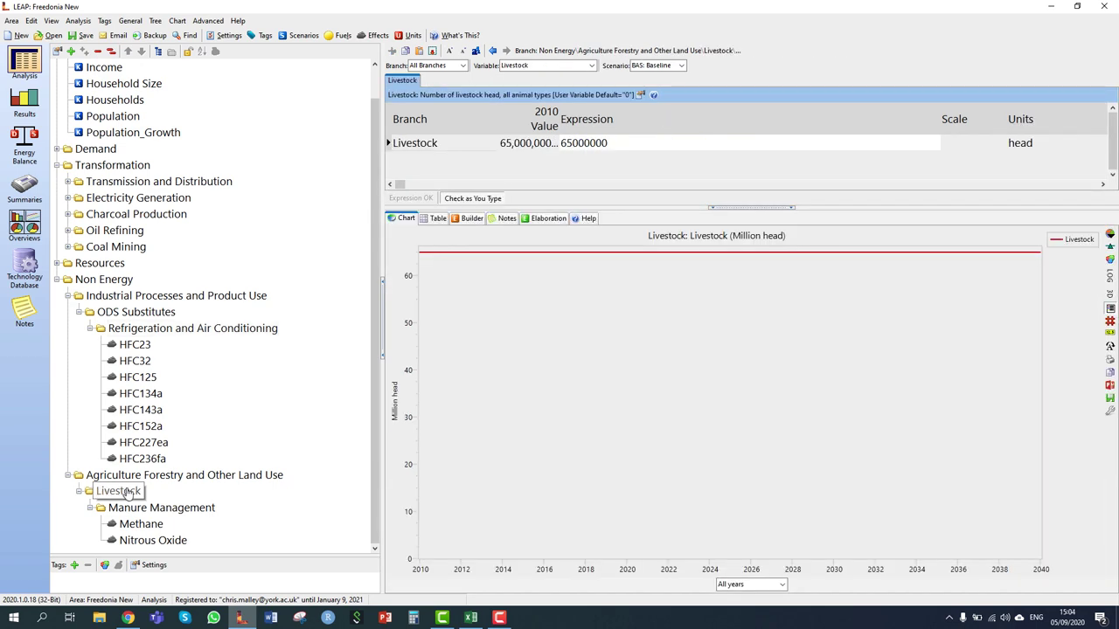
{"action": "left_click", "coordinate": [659, 143]}
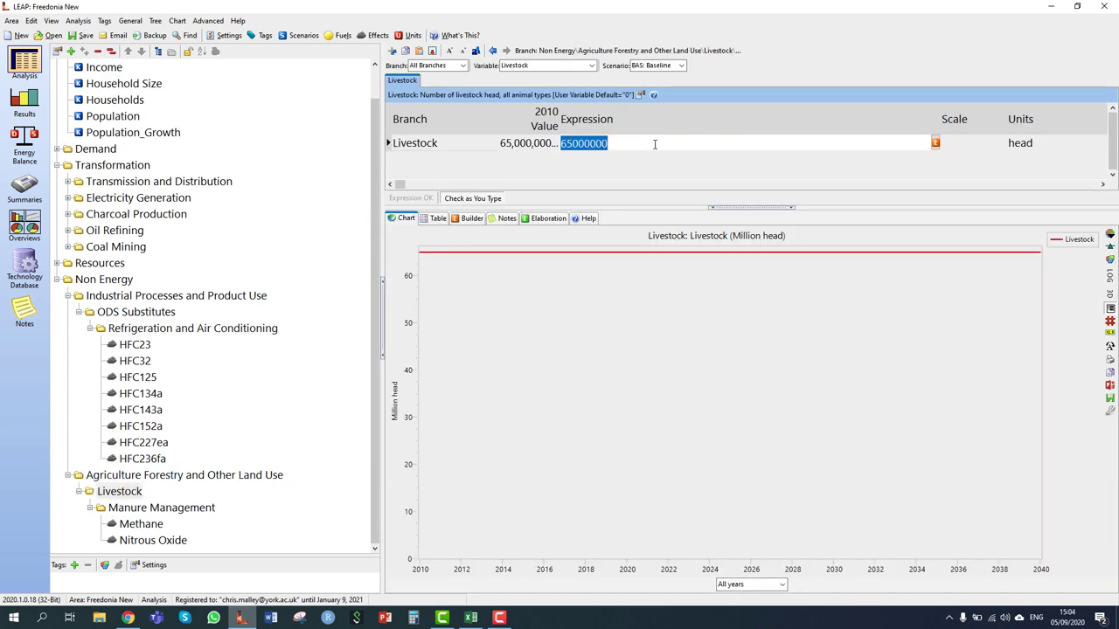
{"action": "type", "text": "Gr"}
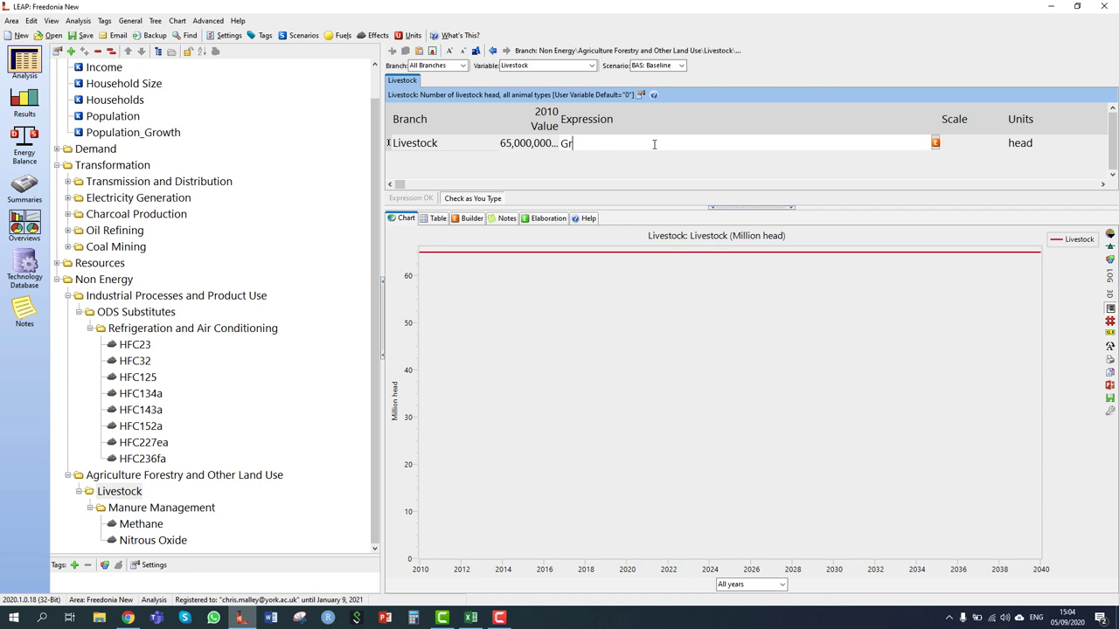
{"action": "type", "text": "owthAs("}
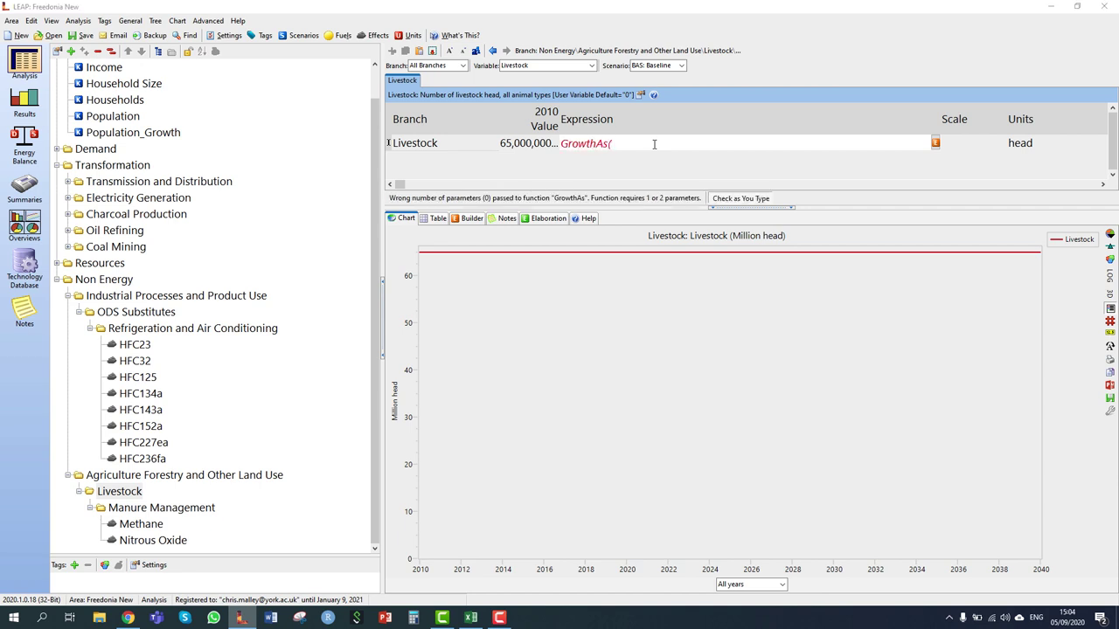
{"action": "type", "text": "Key\\"}
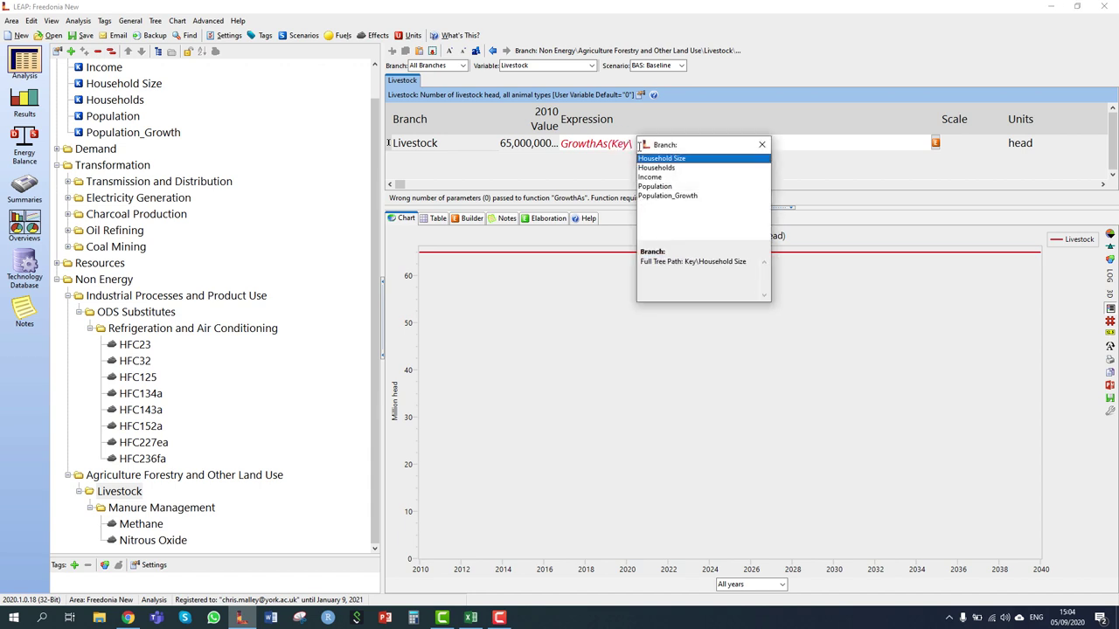
{"action": "double_click", "coordinate": [653, 188]}
{"action": "type", "text": ")"}
{"action": "key", "text": "Return"}
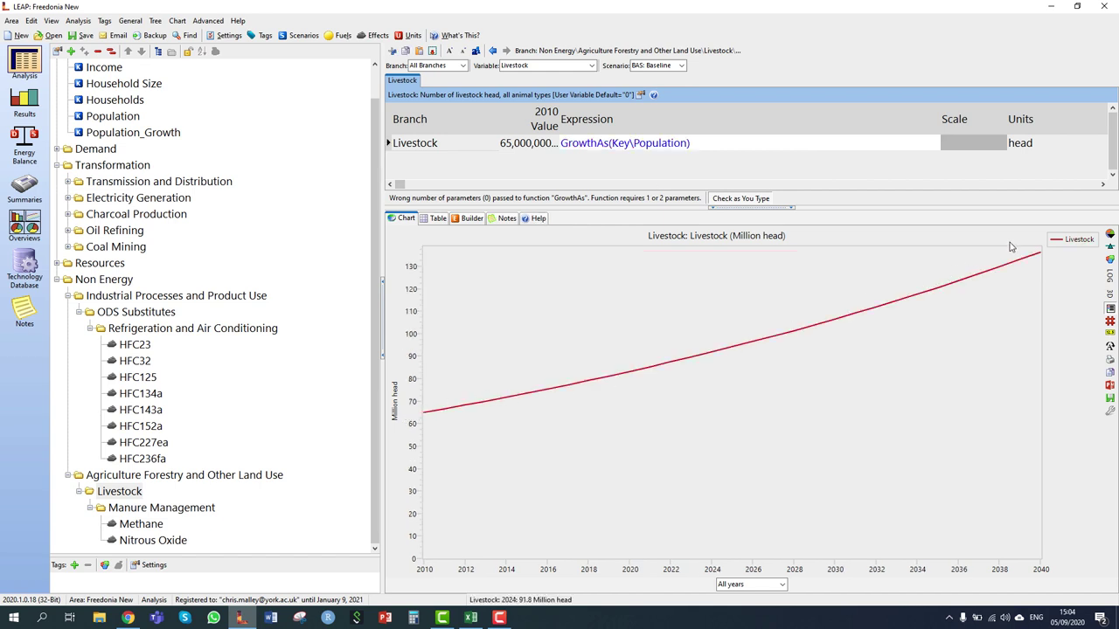
{"action": "left_click_drag", "start_coordinate": [143, 107], "coordinate": [622, 194]}
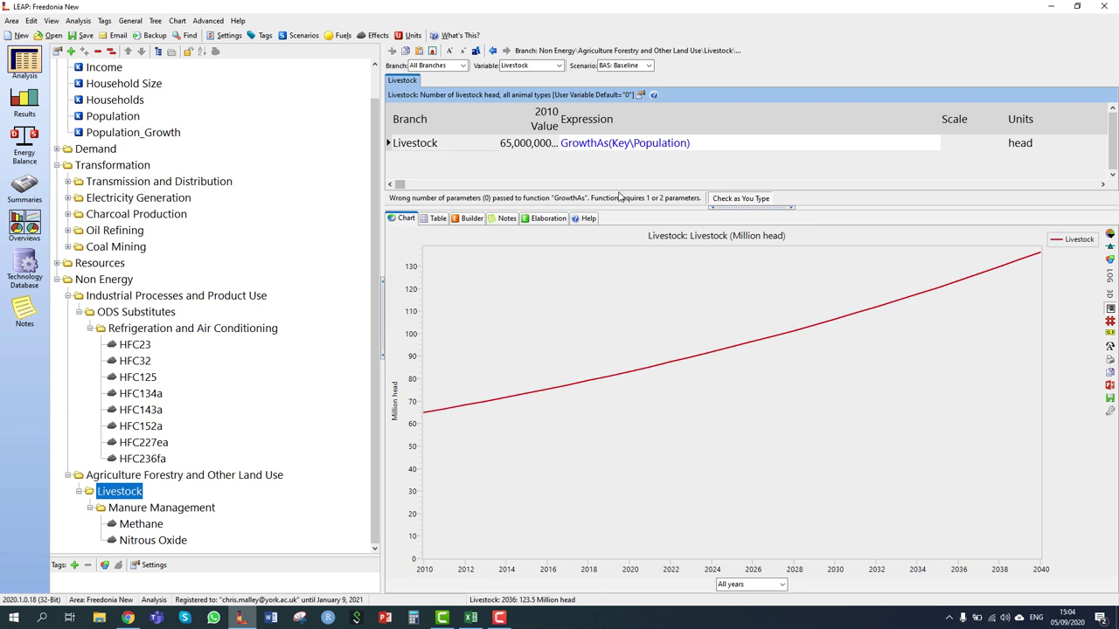
{"action": "left_click", "coordinate": [81, 35]}
Show Freedonia New results as a social costs chart, checking the training PDF for guidance.
{"action": "left_click", "coordinate": [30, 100]}
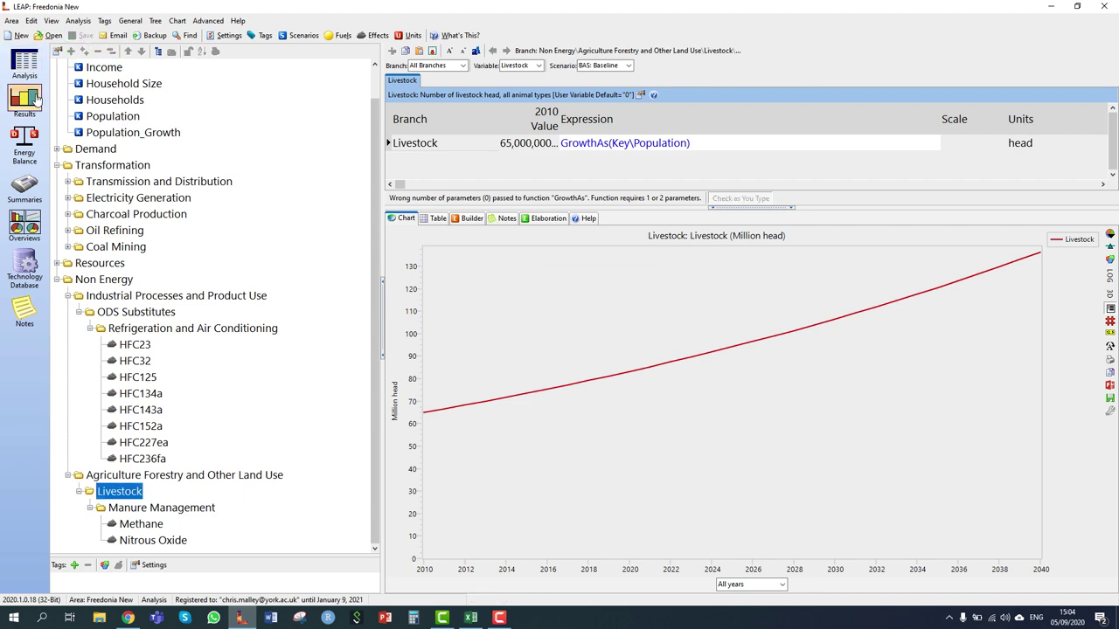
{"action": "left_click", "coordinate": [75, 51]}
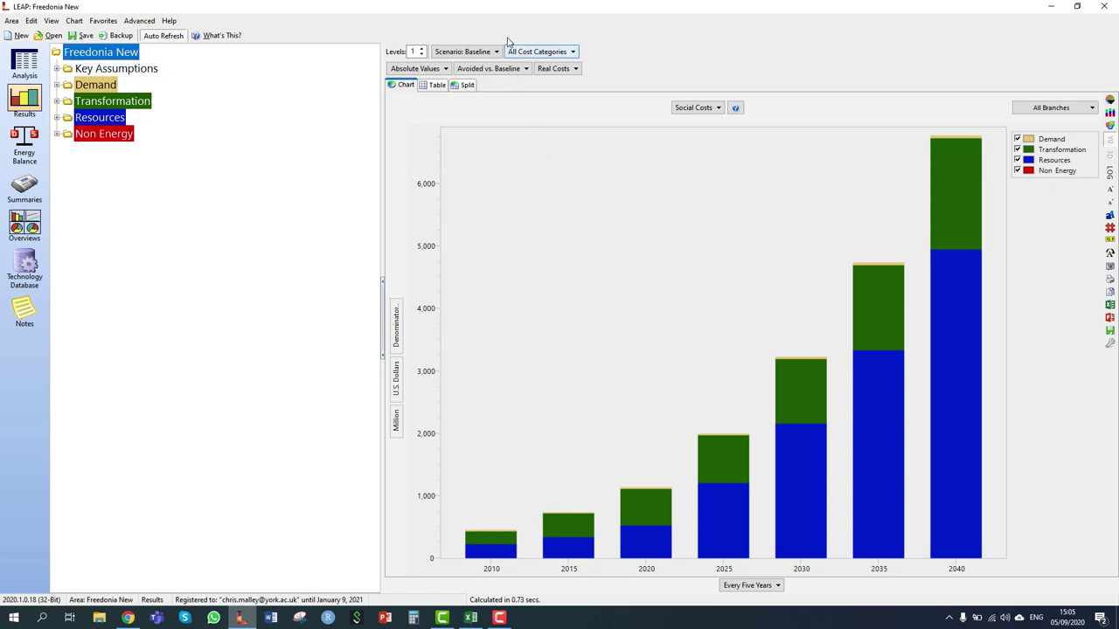
{"action": "left_click", "coordinate": [697, 107]}
{"action": "mouse_move", "coordinate": [721, 166]}
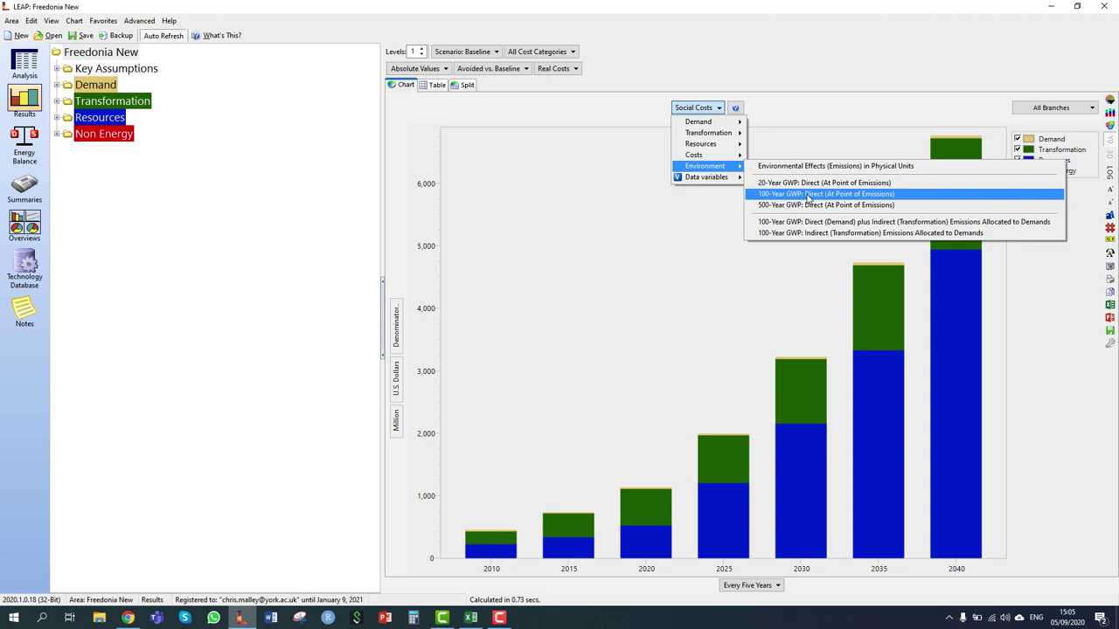
{"action": "key", "text": "alt+Tab"}
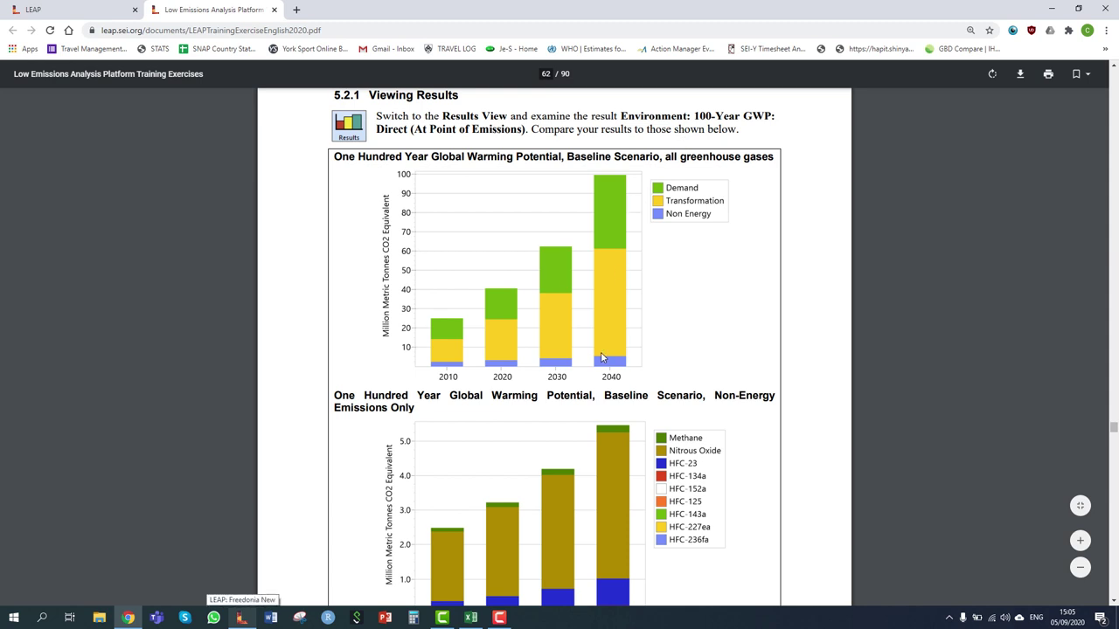
{"action": "left_click", "coordinate": [242, 618]}
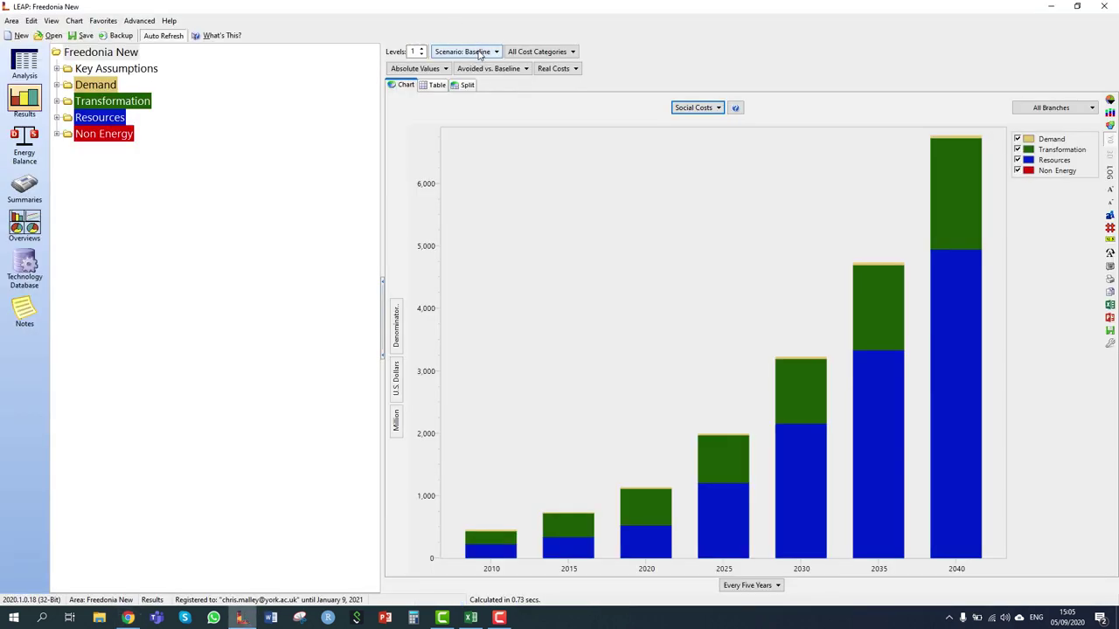
Chart the 100-Year GWP: Direct (At Point of Emissions) results in million tonnes CO2 equivalent.
{"action": "left_click", "coordinate": [695, 108]}
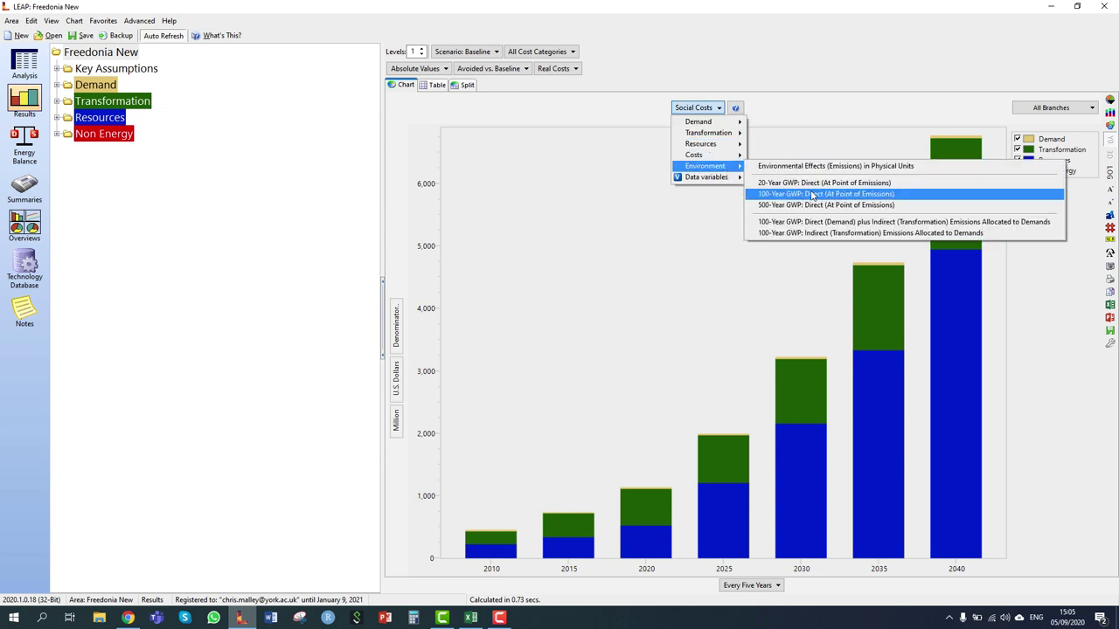
{"action": "left_click", "coordinate": [776, 196]}
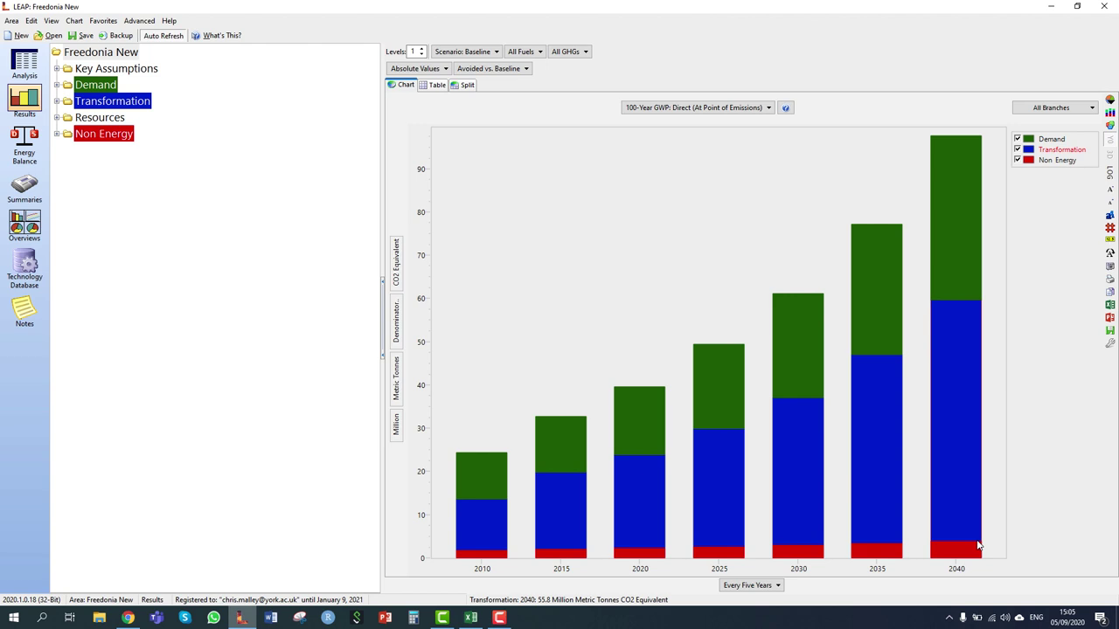
Break the Non Energy results down into Manure Management and Refrigeration and Air Conditioning.
{"action": "left_click", "coordinate": [90, 136]}
{"action": "left_click", "coordinate": [91, 135]}
{"action": "left_click", "coordinate": [91, 135]}
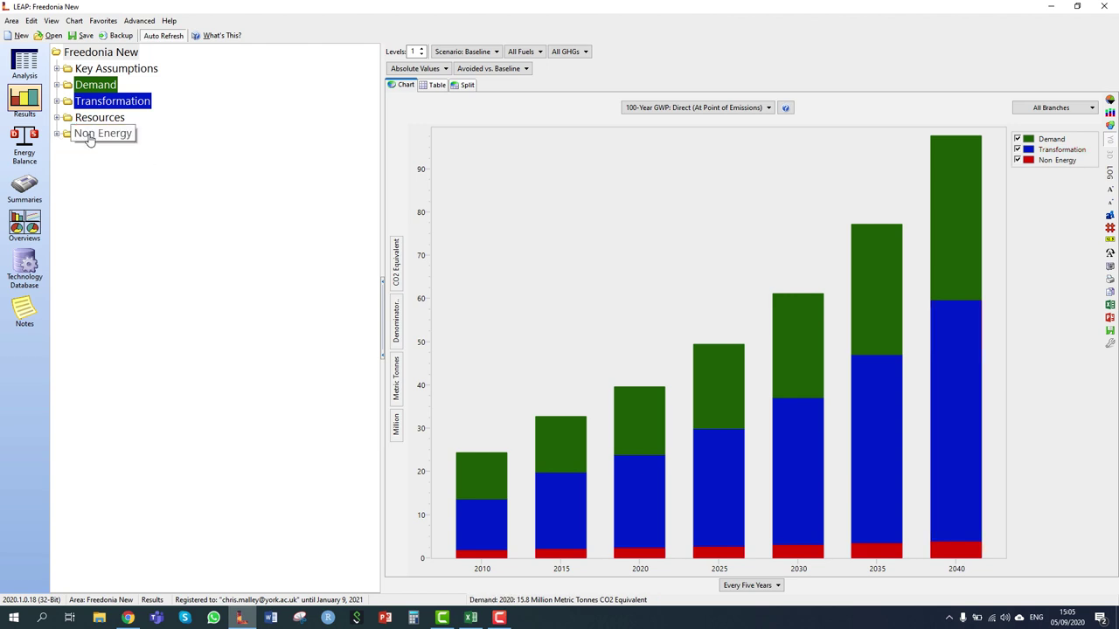
{"action": "double_click", "coordinate": [91, 136]}
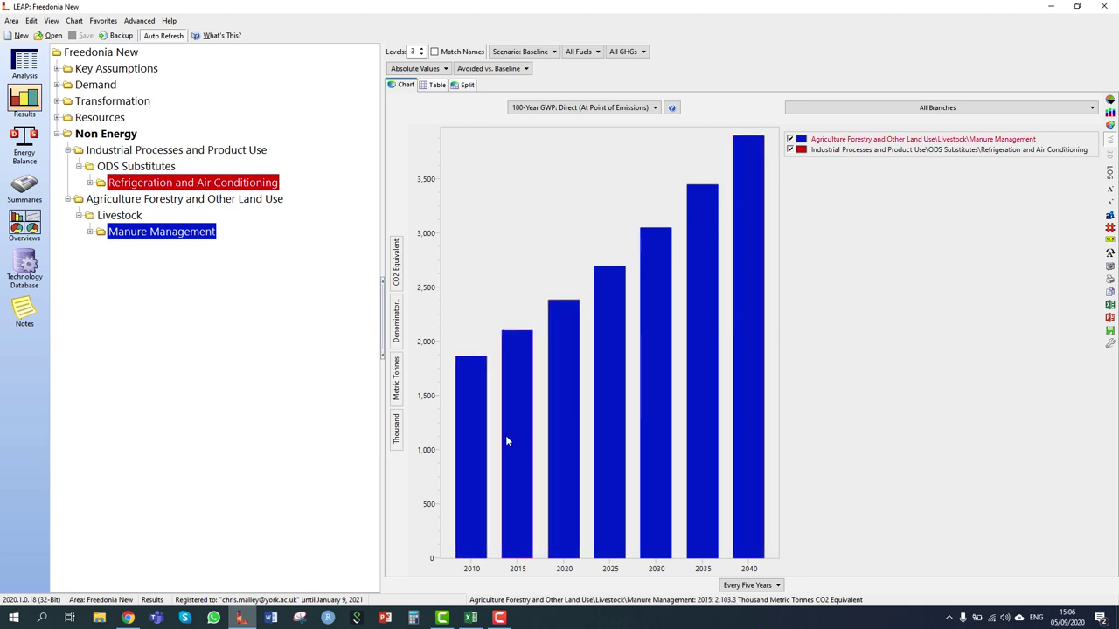
{"action": "left_click", "coordinate": [91, 231]}
{"action": "left_click", "coordinate": [91, 232]}
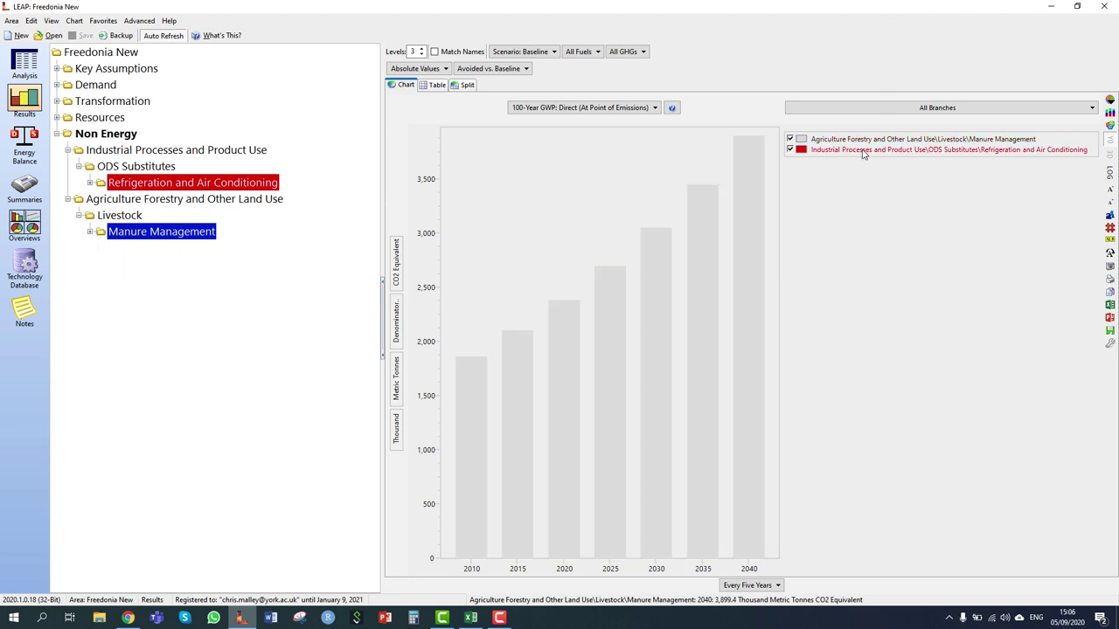
Compare the LEAP chart against the PDF's section 5.2.1 non-energy GWP reference charts.
{"action": "left_click", "coordinate": [128, 618]}
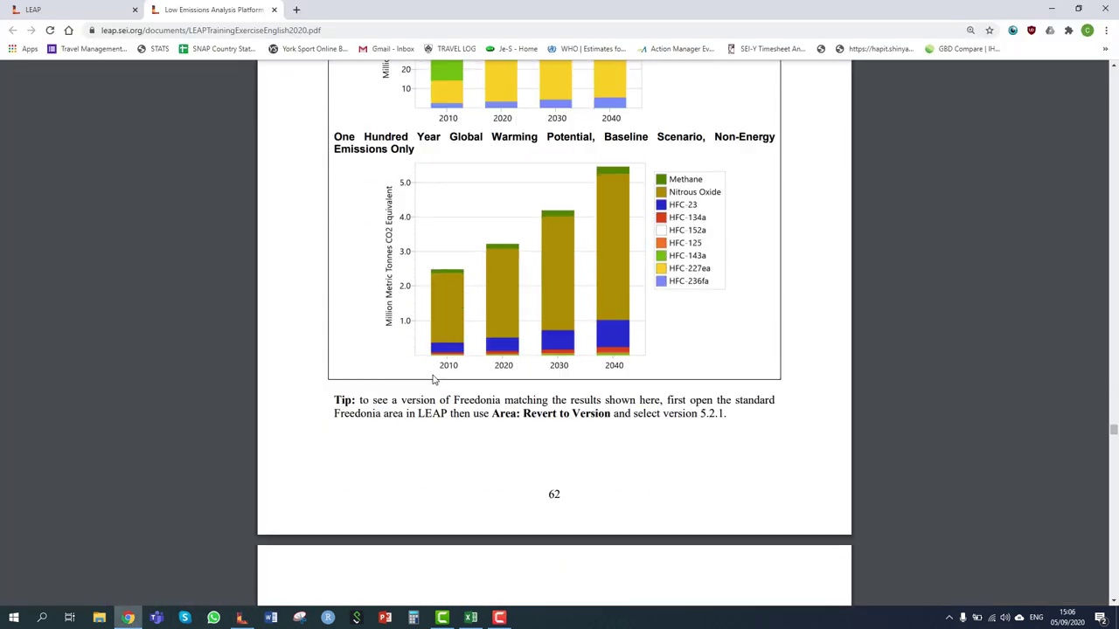
{"action": "scroll", "coordinate": [542, 219], "scroll_direction": "up", "scroll_amount": 3}
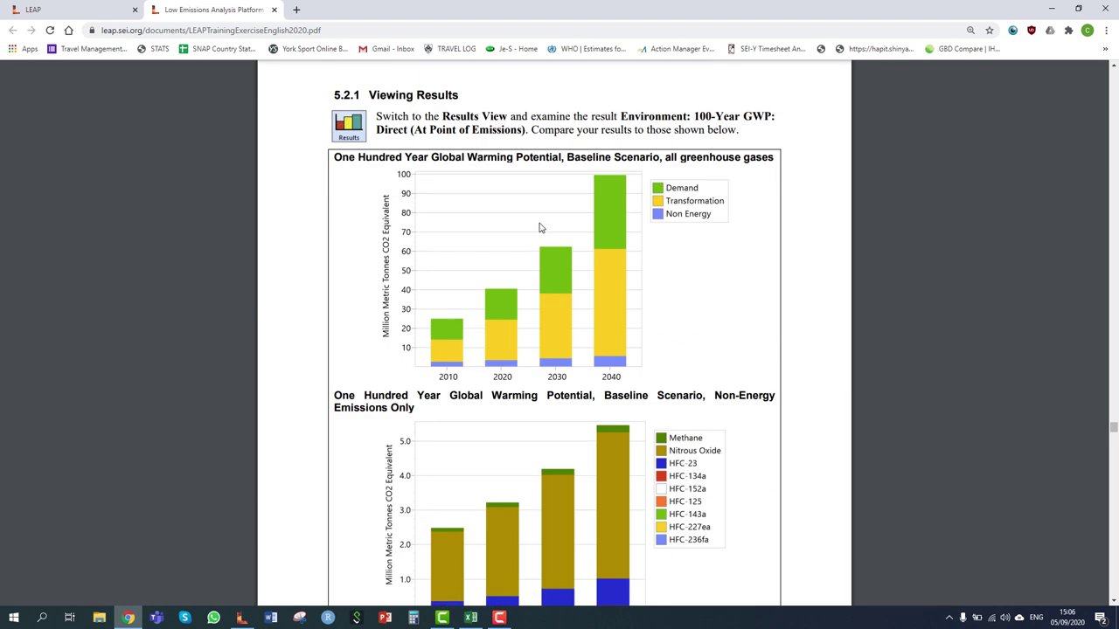
{"action": "scroll", "coordinate": [540, 231], "scroll_direction": "down", "scroll_amount": 1}
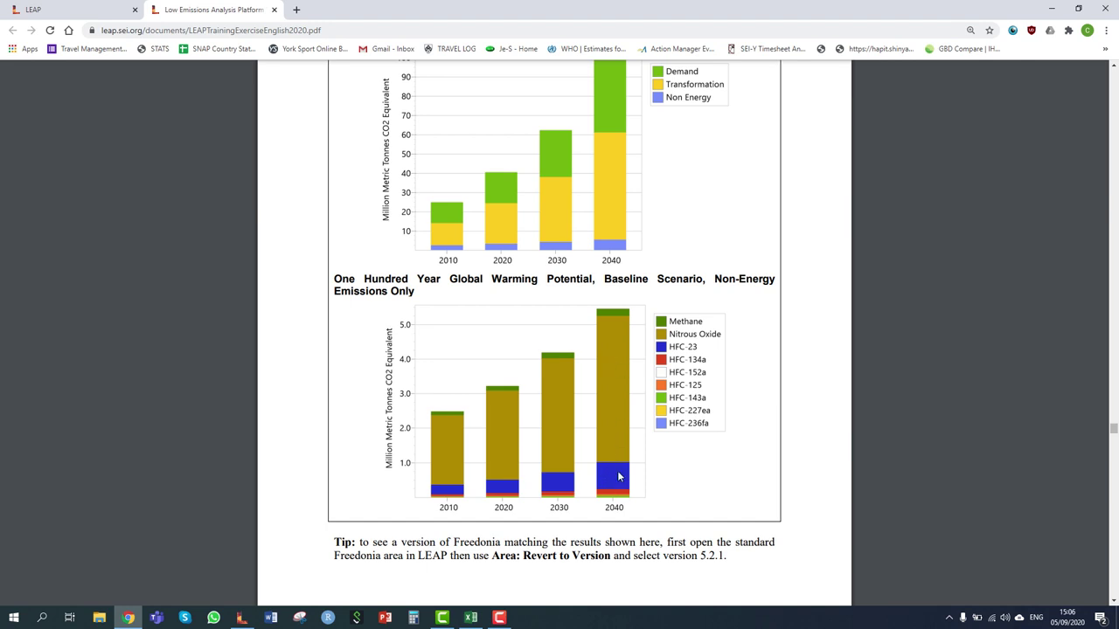
{"action": "left_click", "coordinate": [242, 618]}
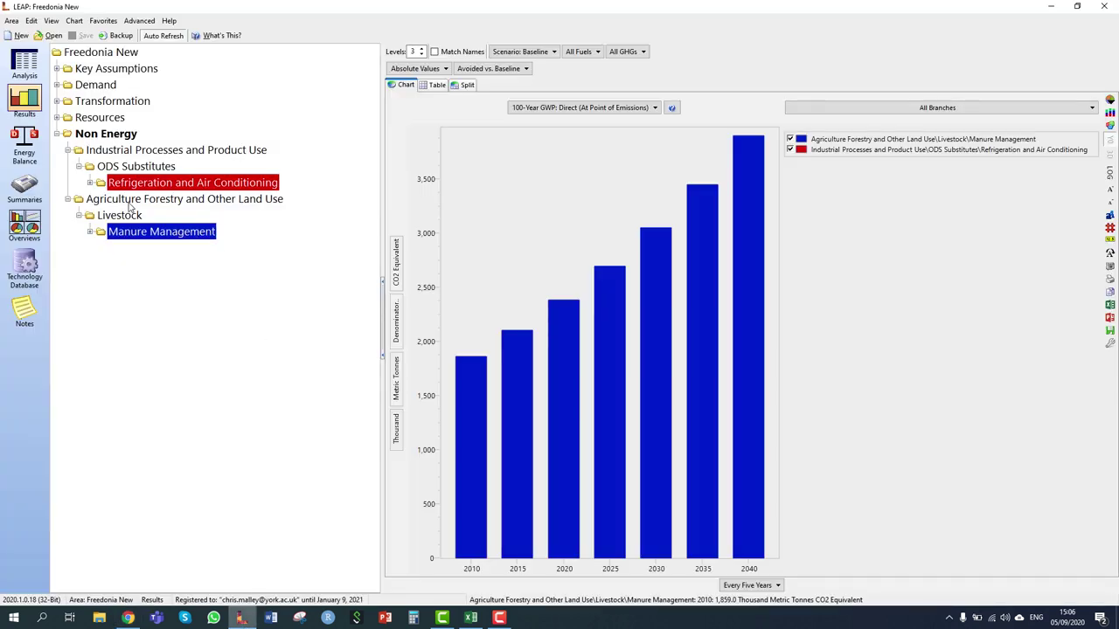
Show Current Accounts effect loadings for the Refrigeration and Air Conditioning HFCs, then check the Excel HFC data.
{"action": "left_click", "coordinate": [162, 230]}
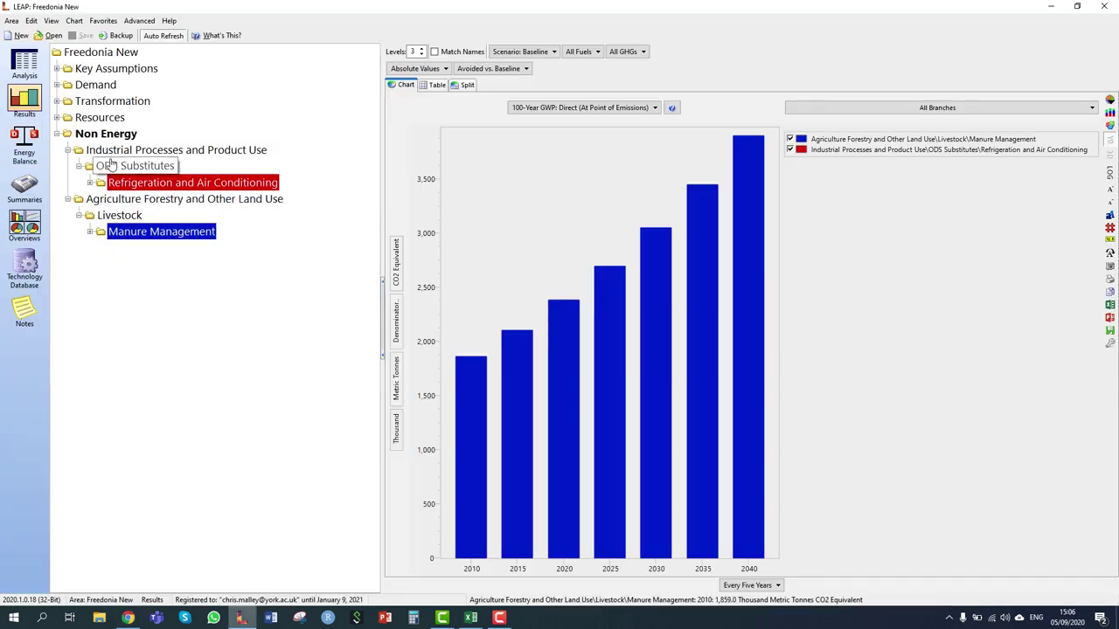
{"action": "left_click", "coordinate": [25, 57]}
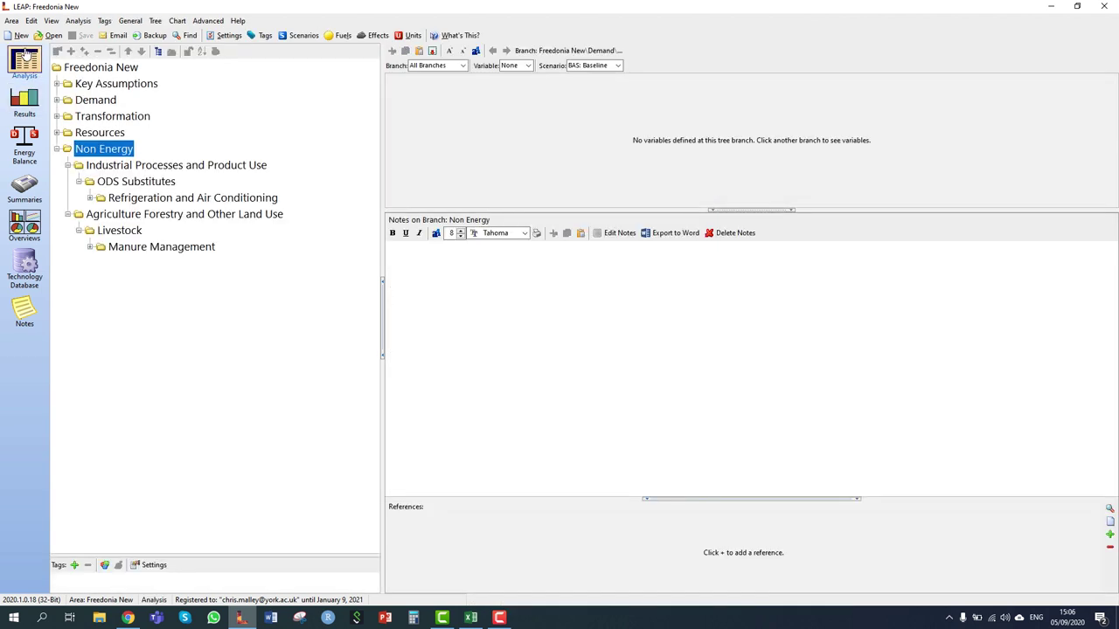
{"action": "left_click", "coordinate": [89, 197]}
{"action": "left_click", "coordinate": [127, 200]}
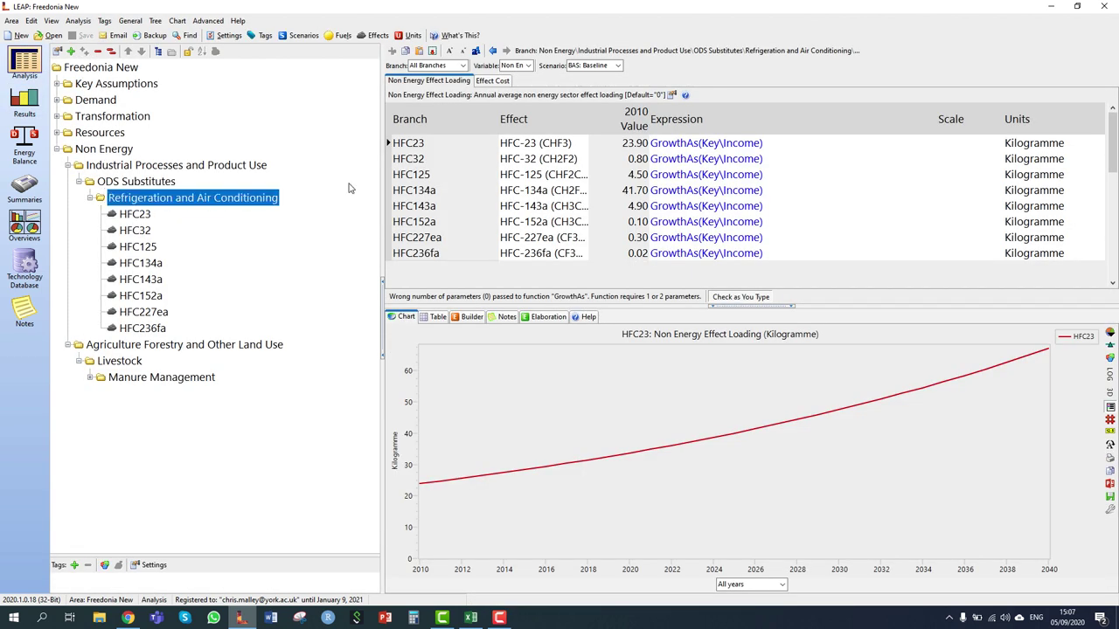
{"action": "left_click", "coordinate": [598, 70]}
{"action": "left_click", "coordinate": [594, 77]}
{"action": "key", "text": "alt+Tab"}
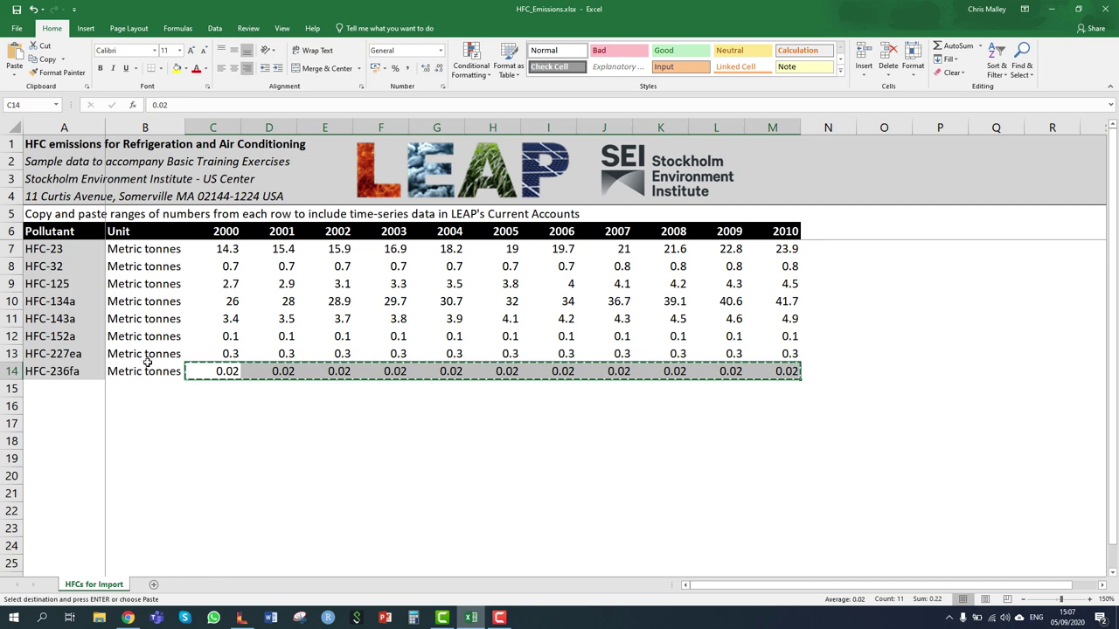
Change the HFC23, HFC32 and HFC125 loading units from Kilogramme to Metric Tonne.
{"action": "left_click", "coordinate": [1042, 9]}
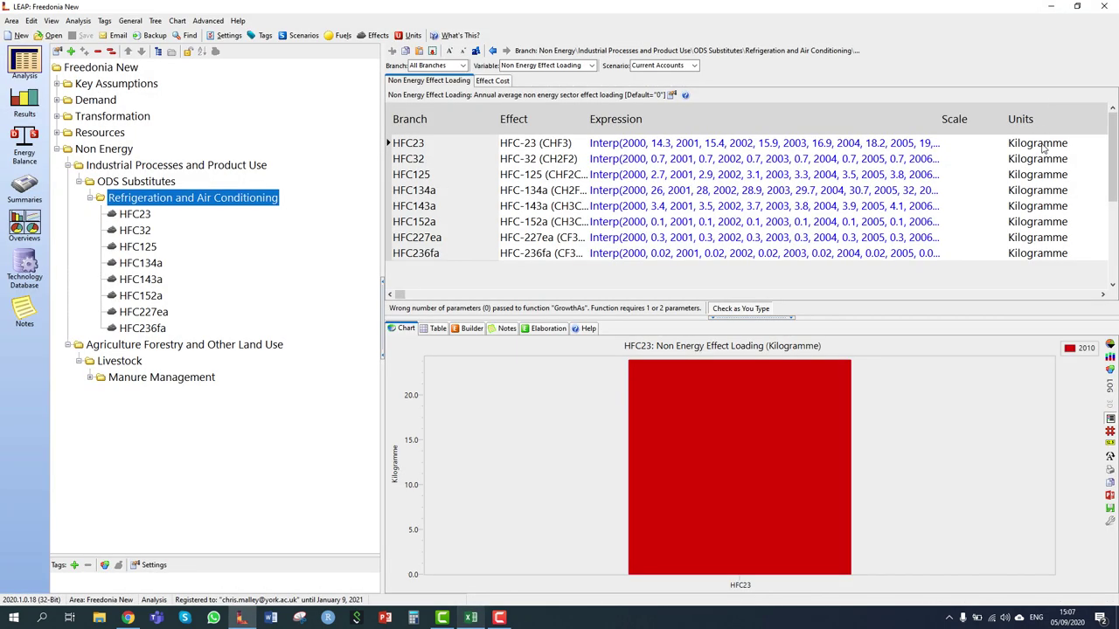
{"action": "left_click", "coordinate": [1041, 142]}
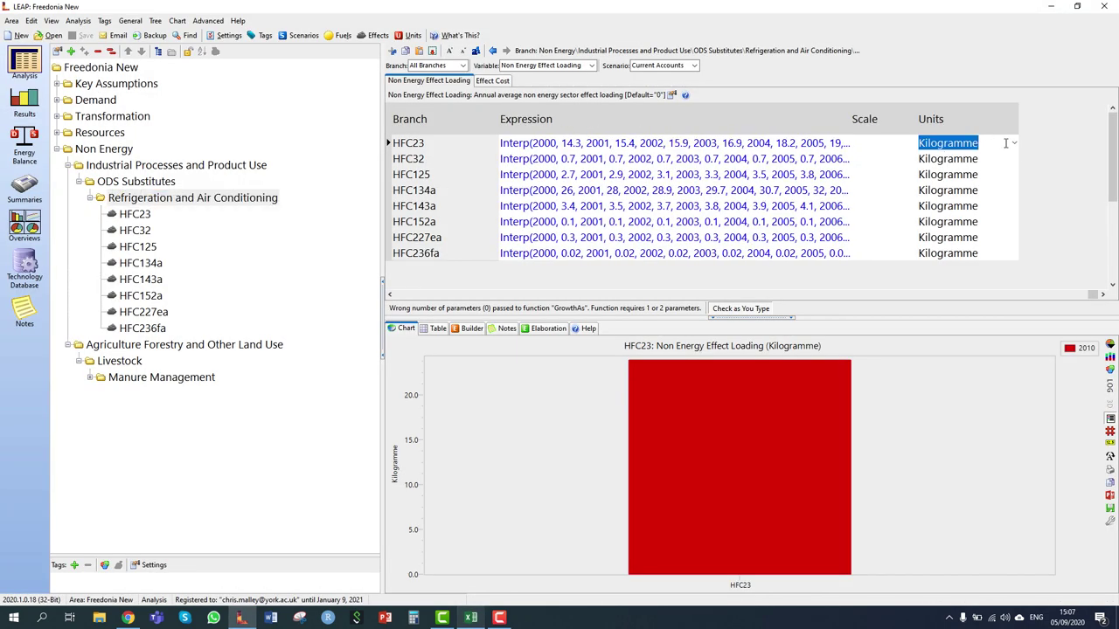
{"action": "left_click", "coordinate": [1014, 142]}
{"action": "left_click", "coordinate": [953, 247]}
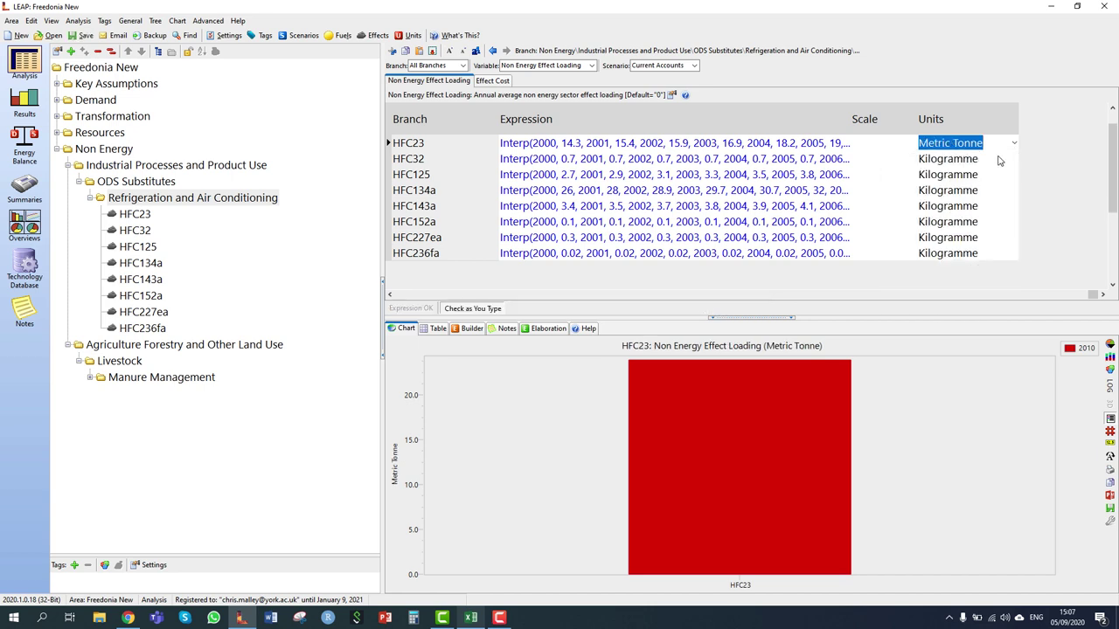
{"action": "left_click", "coordinate": [999, 159]}
{"action": "left_click", "coordinate": [1014, 158]}
{"action": "left_click", "coordinate": [932, 234]}
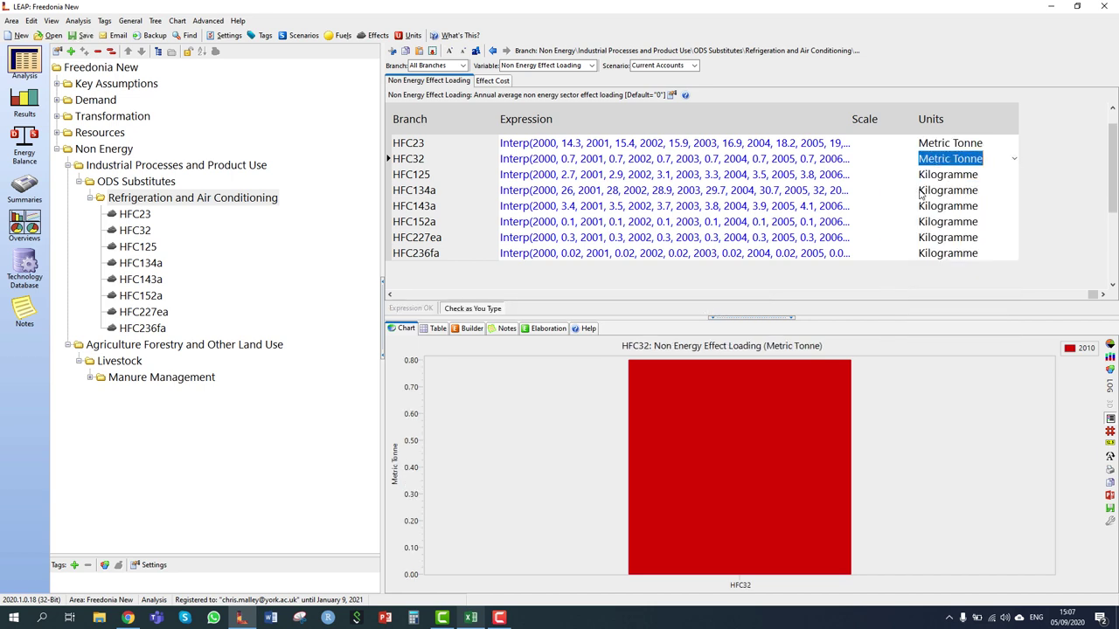
{"action": "left_click", "coordinate": [1044, 175]}
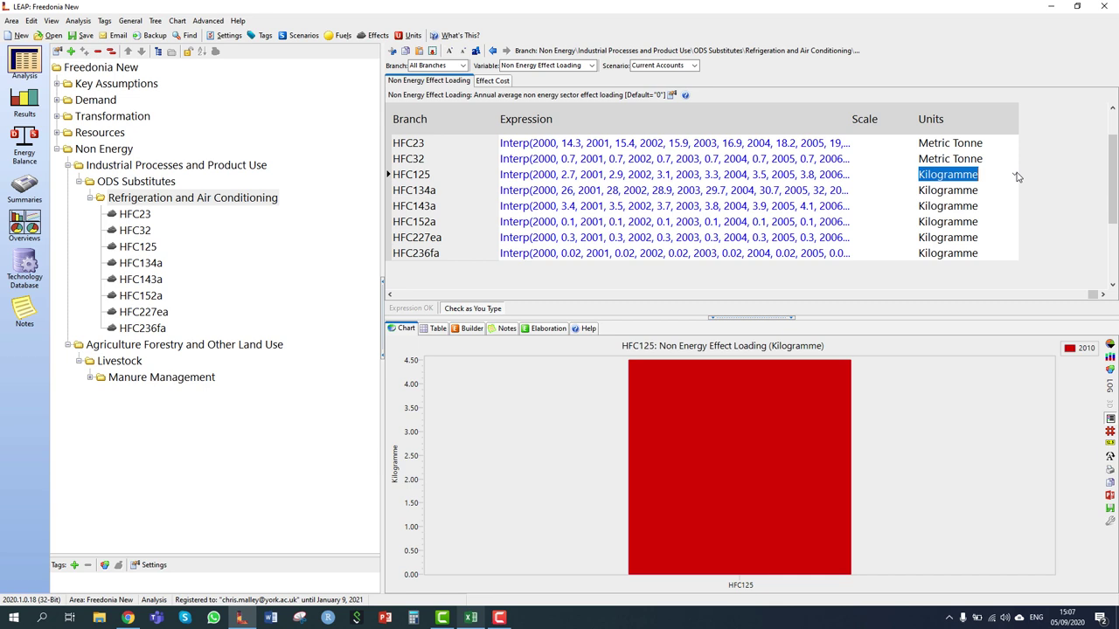
{"action": "left_click", "coordinate": [1014, 175]}
{"action": "left_click", "coordinate": [929, 253]}
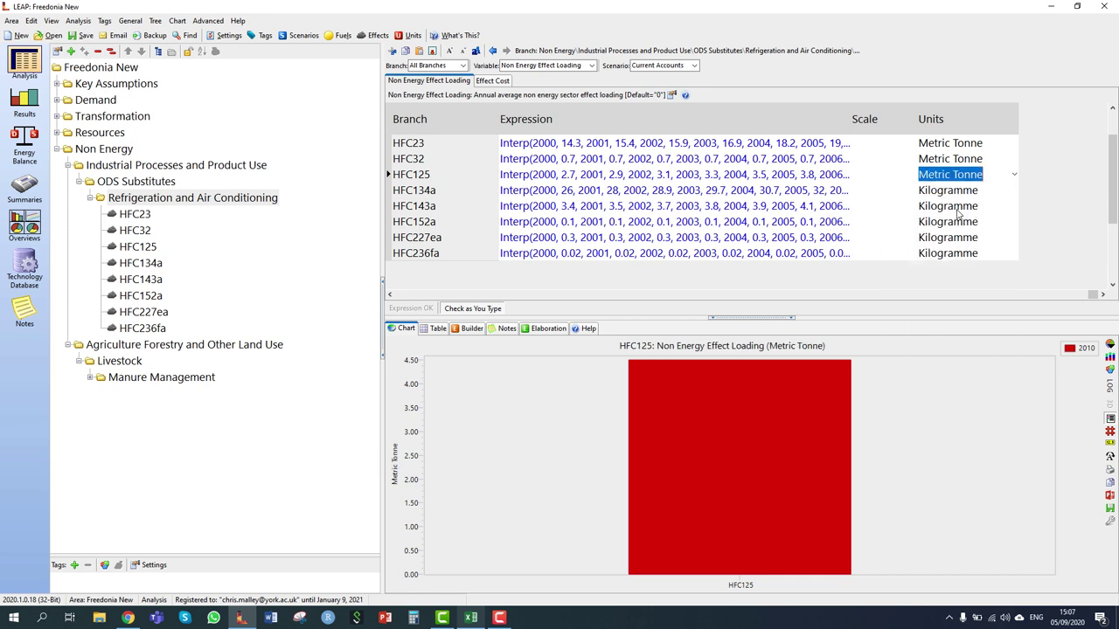
Change the HFC134a and HFC143a units to Metric Tonne and start on HFC152a.
{"action": "left_click", "coordinate": [956, 191]}
{"action": "left_click", "coordinate": [1015, 190]}
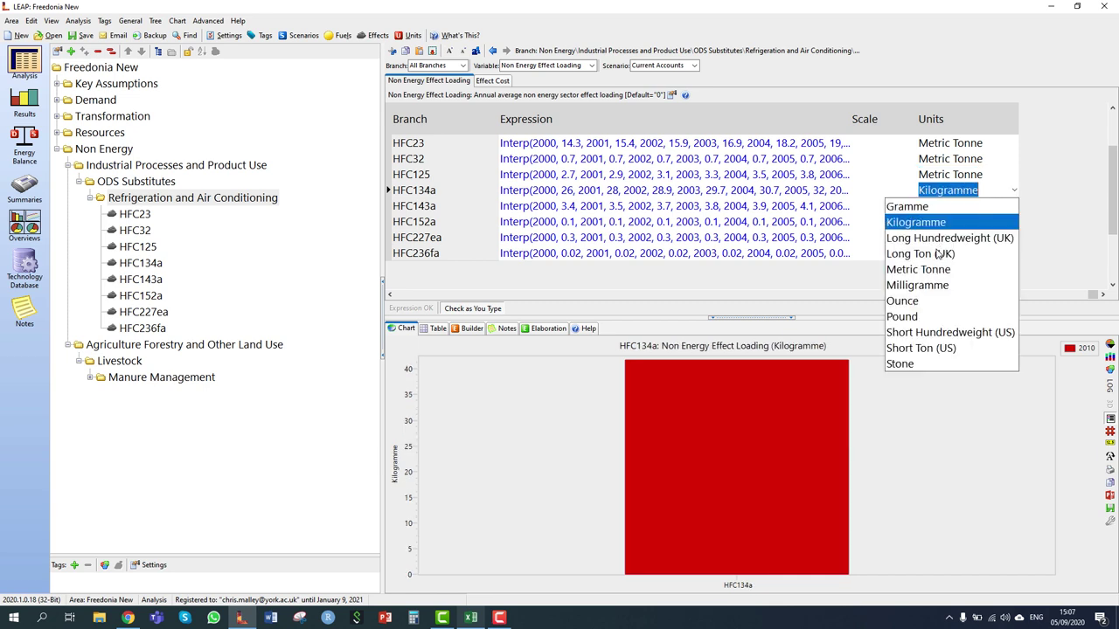
{"action": "left_click", "coordinate": [926, 271]}
{"action": "left_click", "coordinate": [970, 206]}
{"action": "left_click", "coordinate": [1014, 207]}
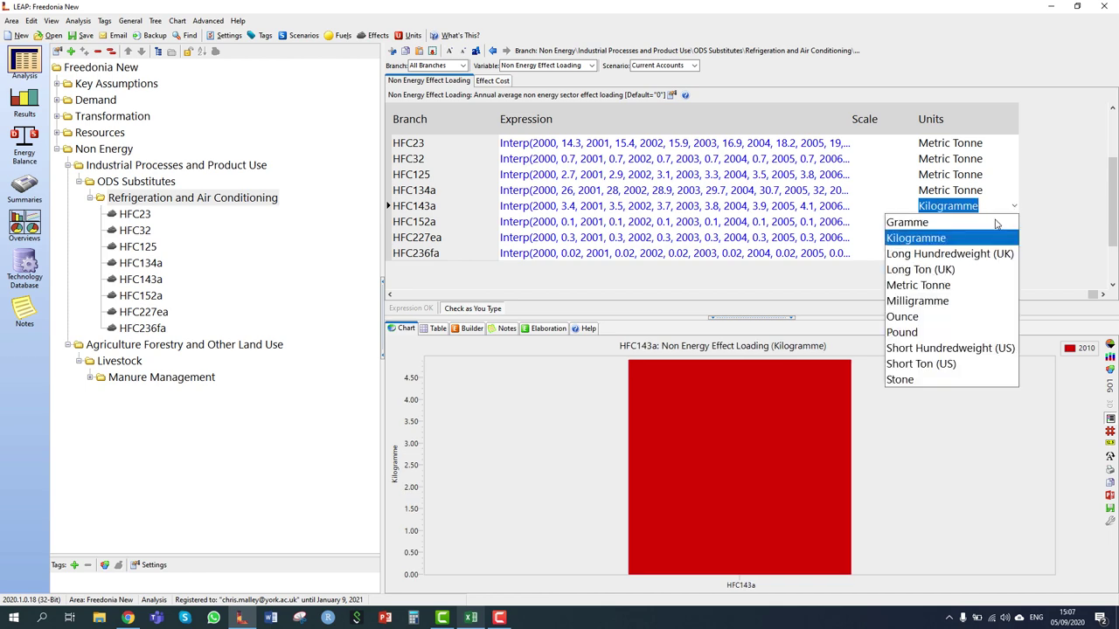
{"action": "left_click", "coordinate": [929, 285]}
{"action": "left_click", "coordinate": [946, 224]}
{"action": "left_click", "coordinate": [1014, 222]}
{"action": "left_click", "coordinate": [24, 100]}
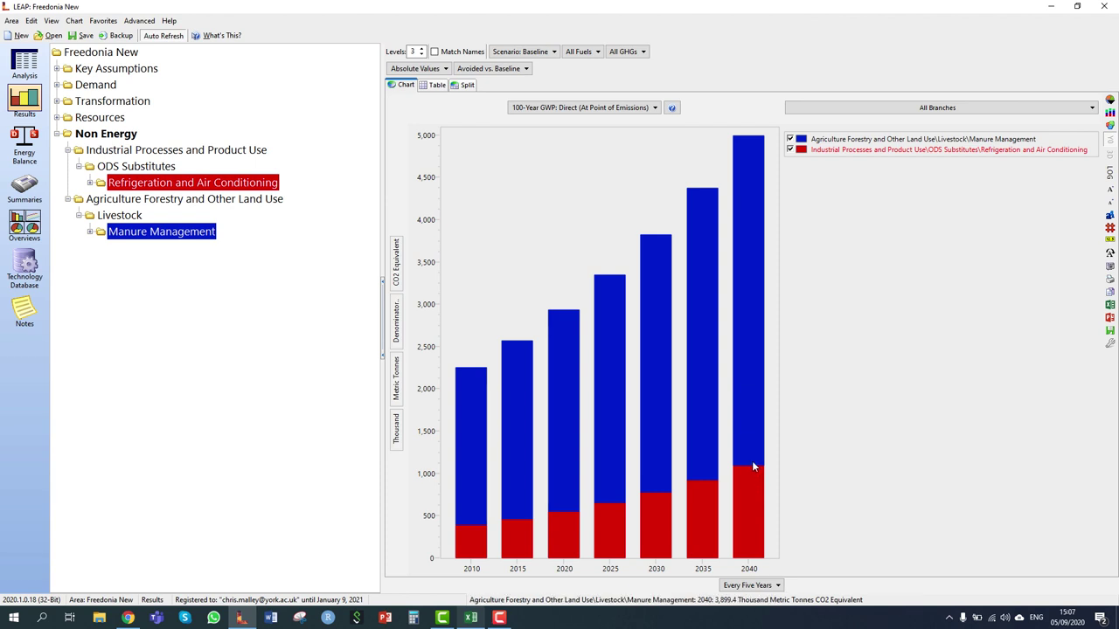
Bring up the training PDF's non-energy 100-year GWP reference chart for comparison.
{"action": "left_click", "coordinate": [128, 619]}
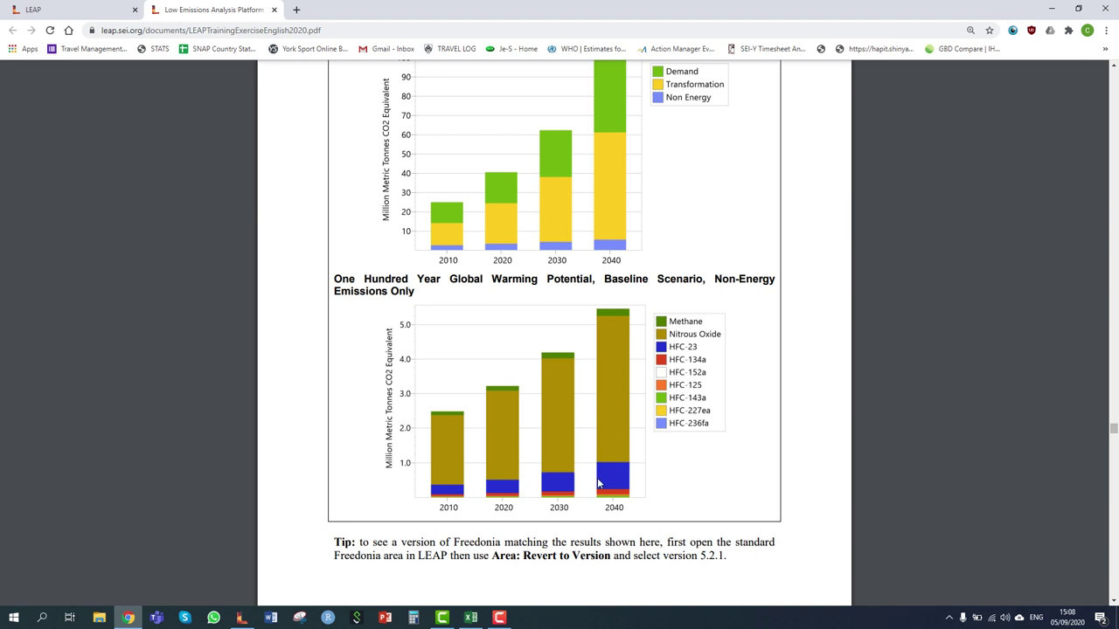
Return to the LEAP results chart, then go back to the Analysis view.
{"action": "left_click", "coordinate": [241, 618]}
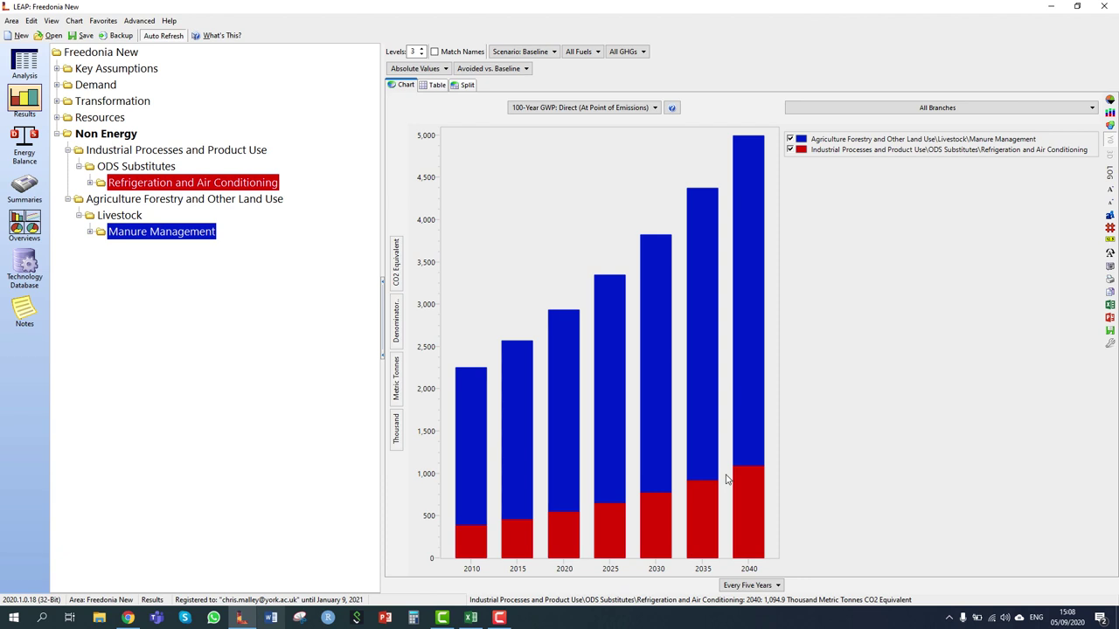
{"action": "left_click", "coordinate": [39, 68]}
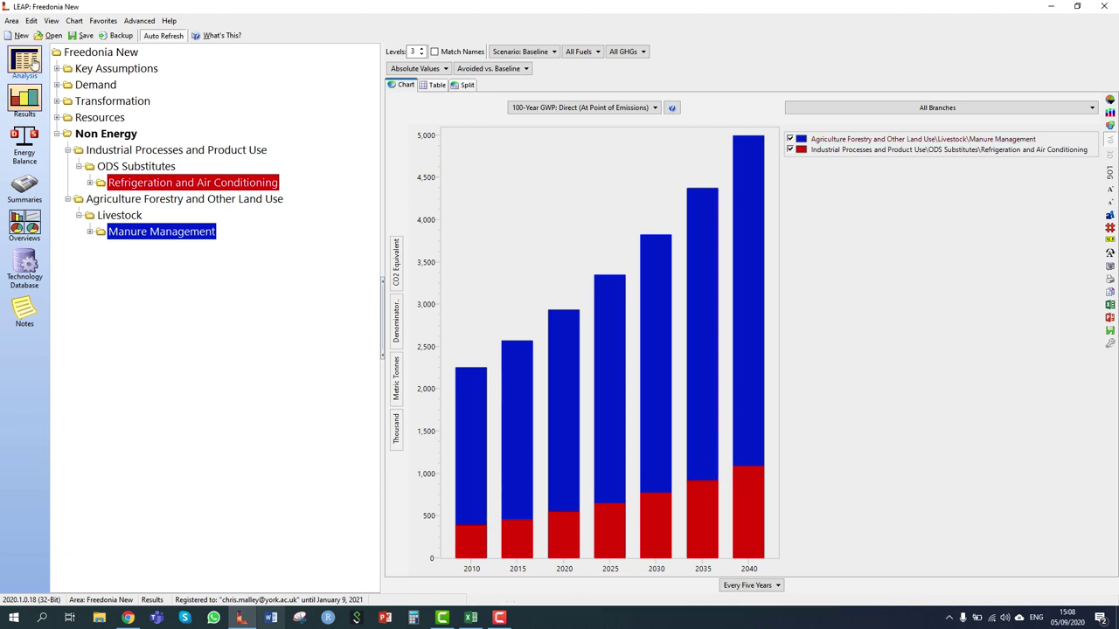